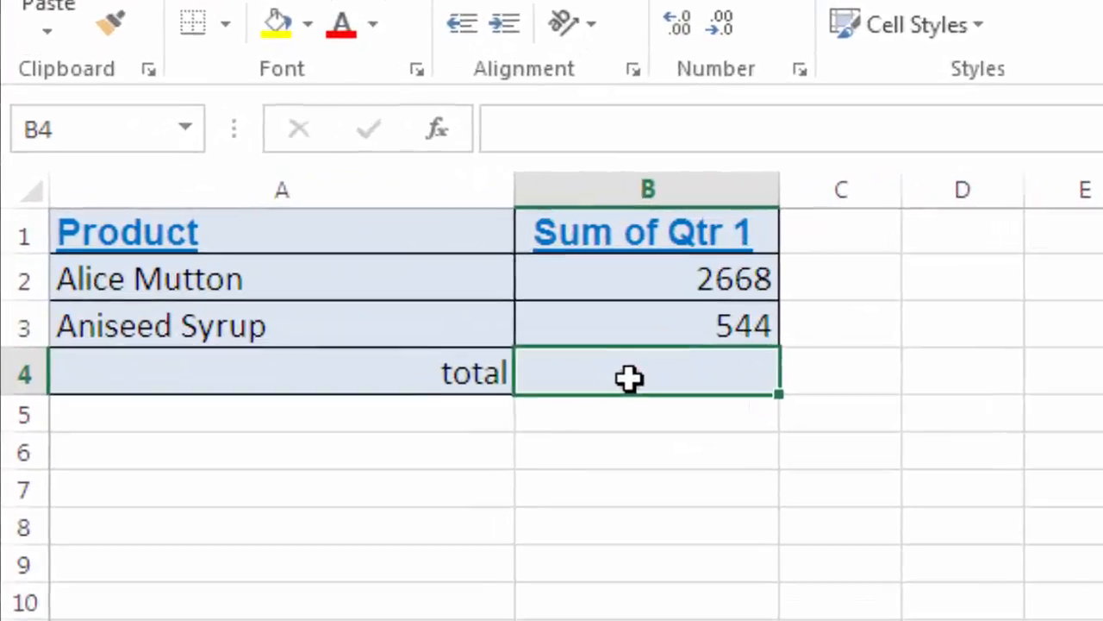
# Step: Enter the formula =B2+B3 in cell B4 to total the two product amounts
pyautogui.click(452, 310)
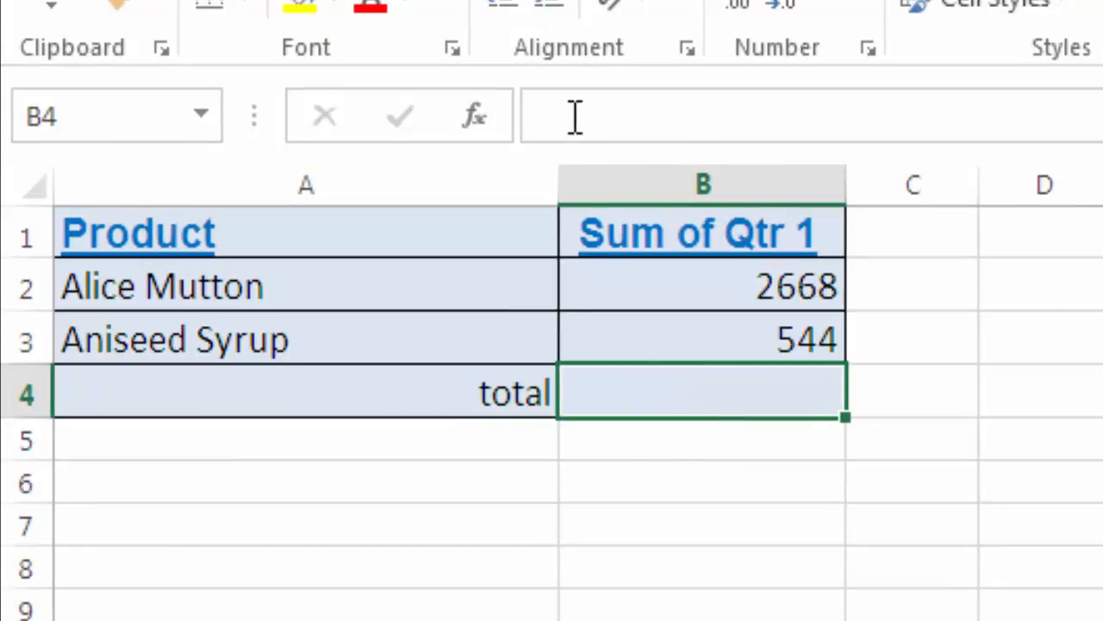
pyautogui.doubleClick(635, 386)
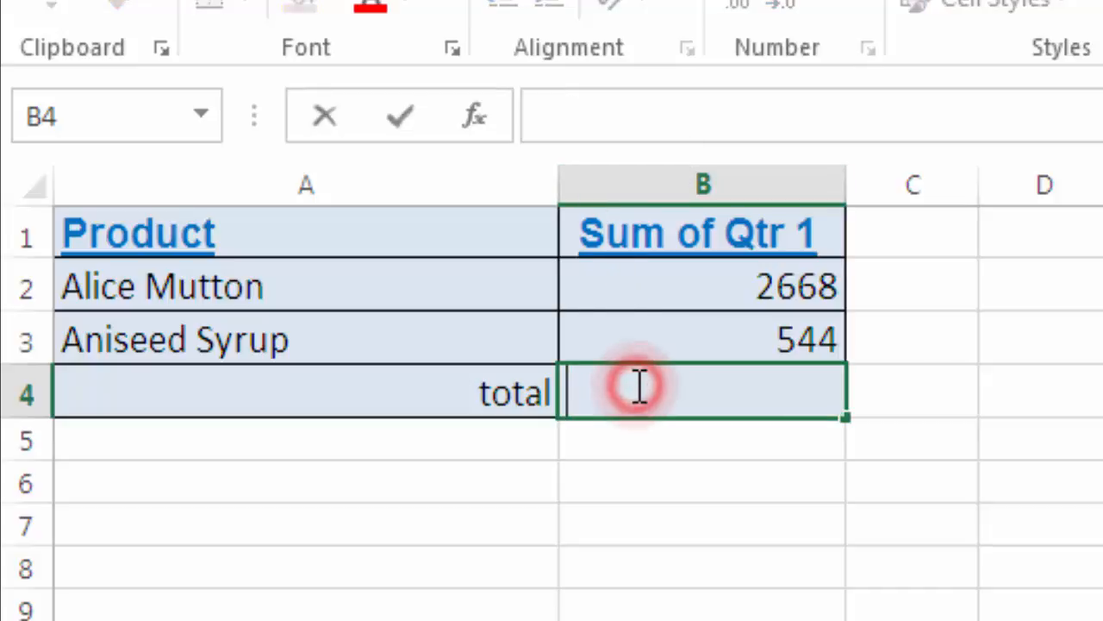
pyautogui.write('=')
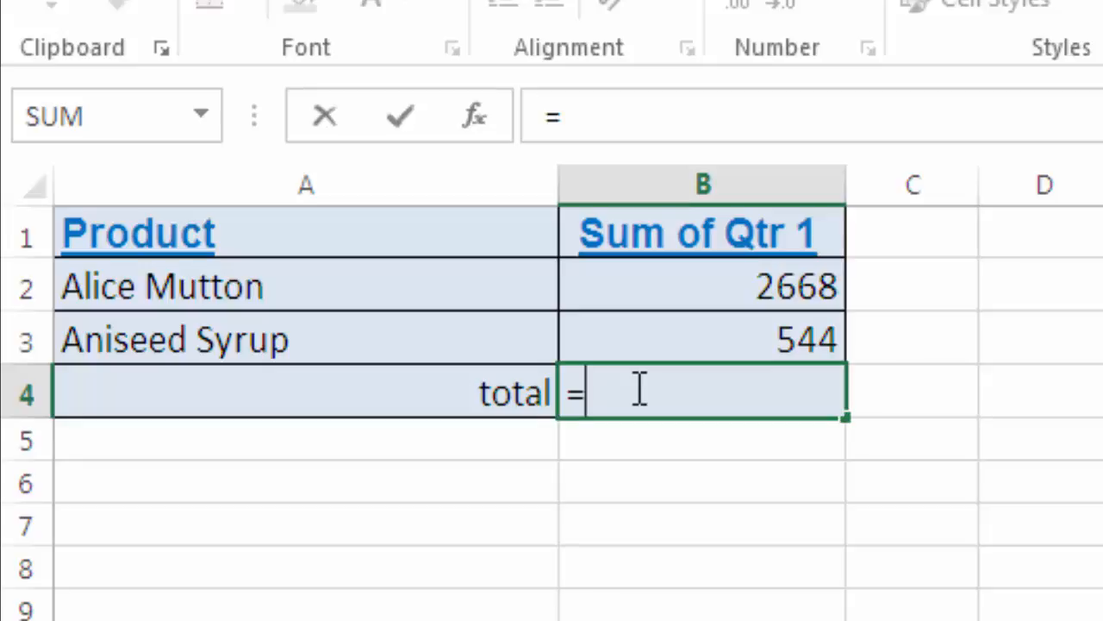
pyautogui.write('B')
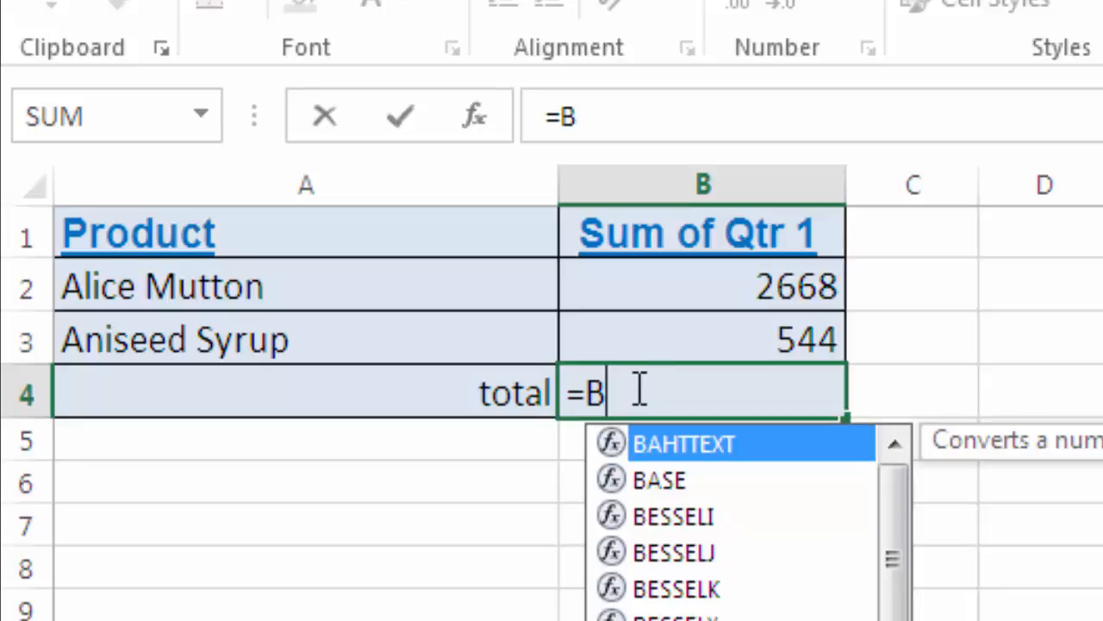
pyautogui.write('2')
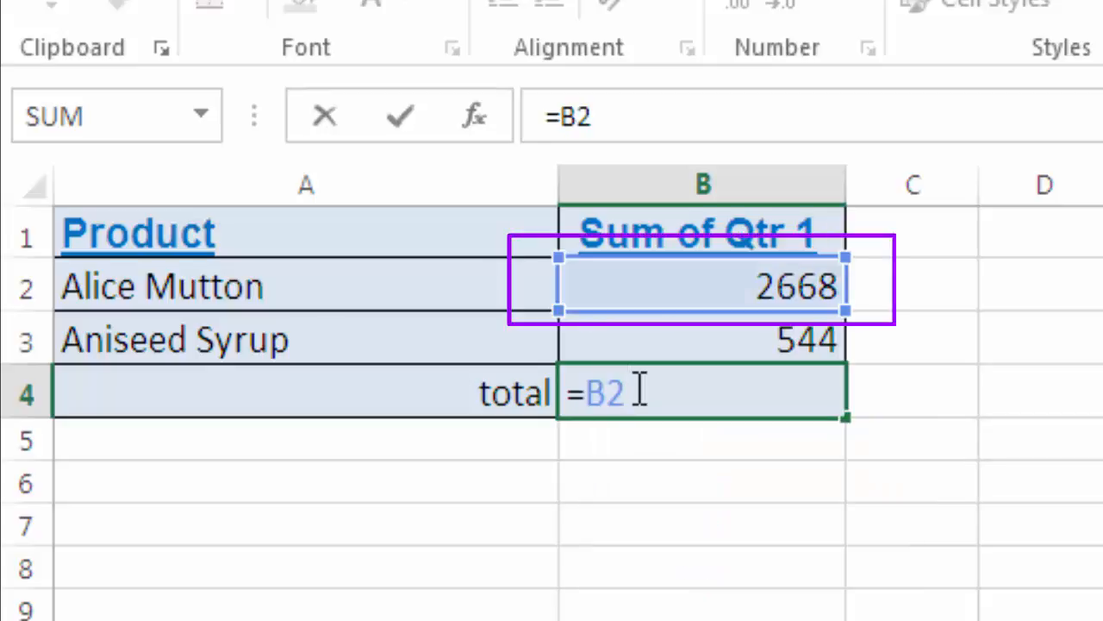
pyautogui.write('+')
pyautogui.write('B')
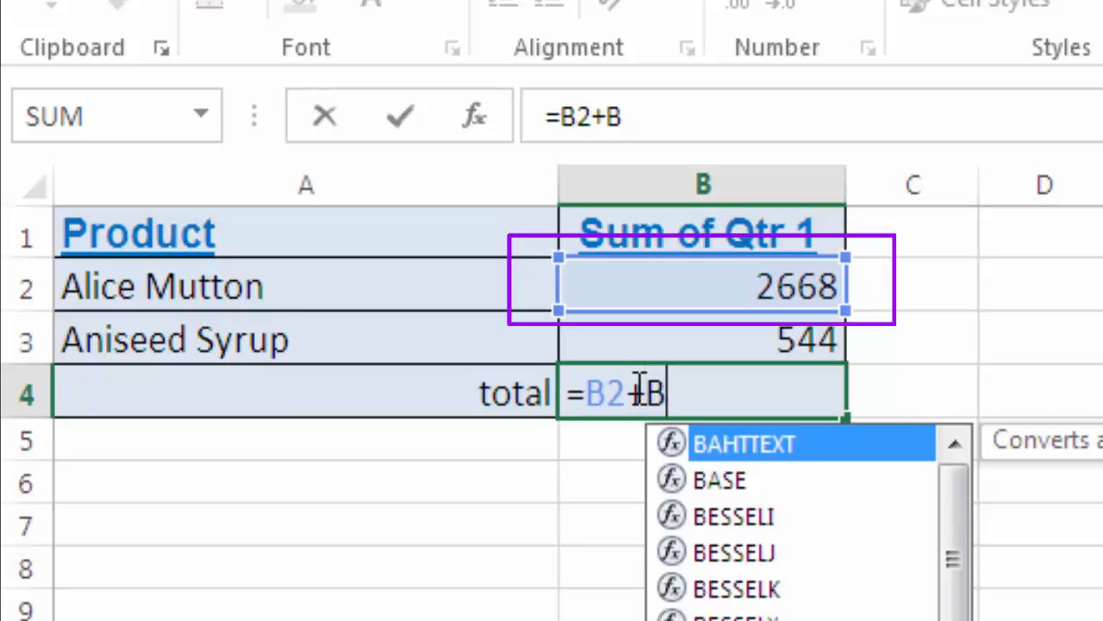
pyautogui.write('3')
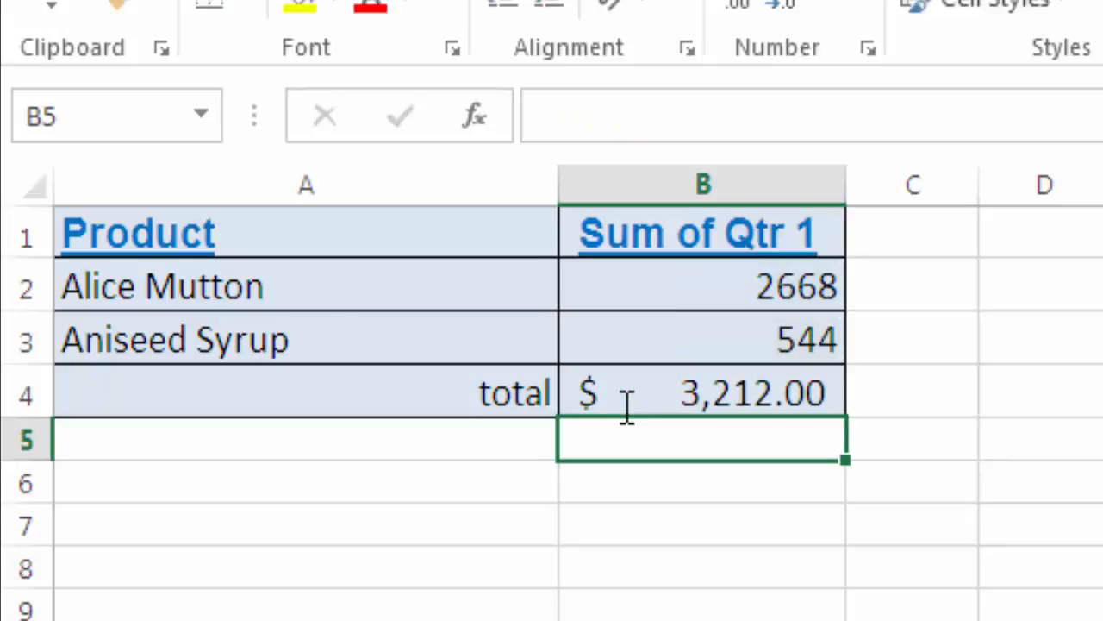
pyautogui.press('Return')
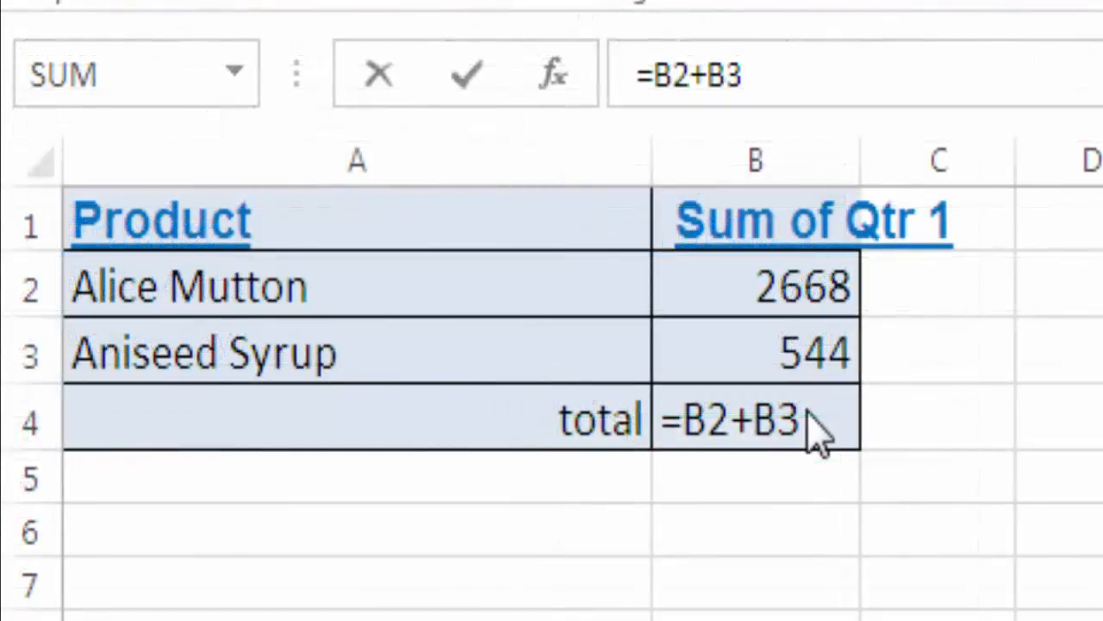
# Step: Confirm the formula =B2+B3 in cell B4 and widen column B so the total fits
pyautogui.click(813, 413)
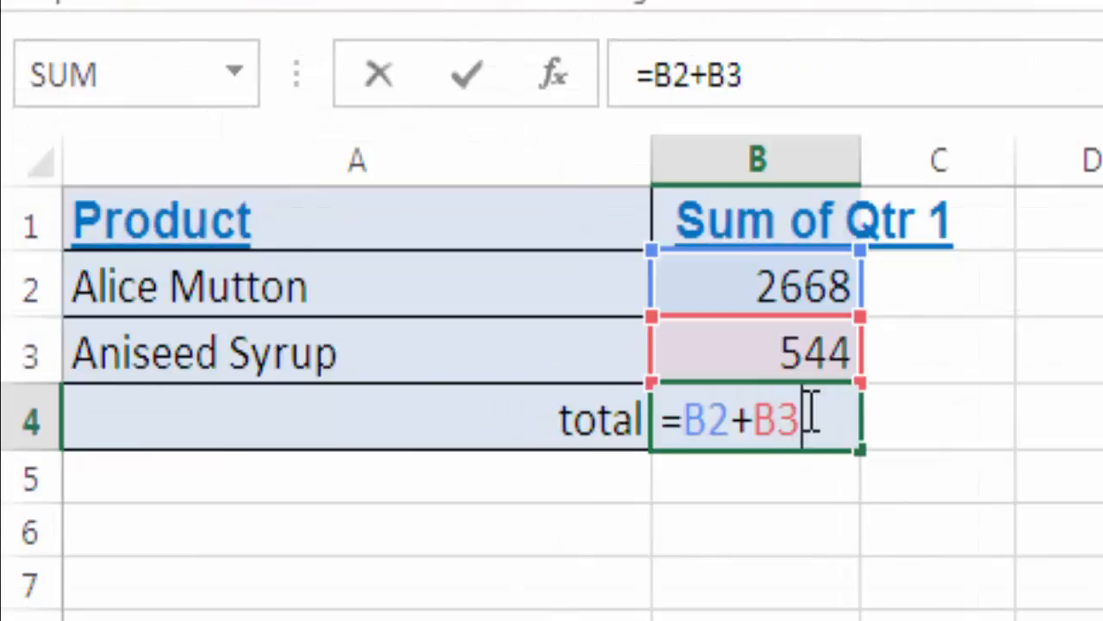
pyautogui.press('Return')
pyautogui.moveTo(813, 410)
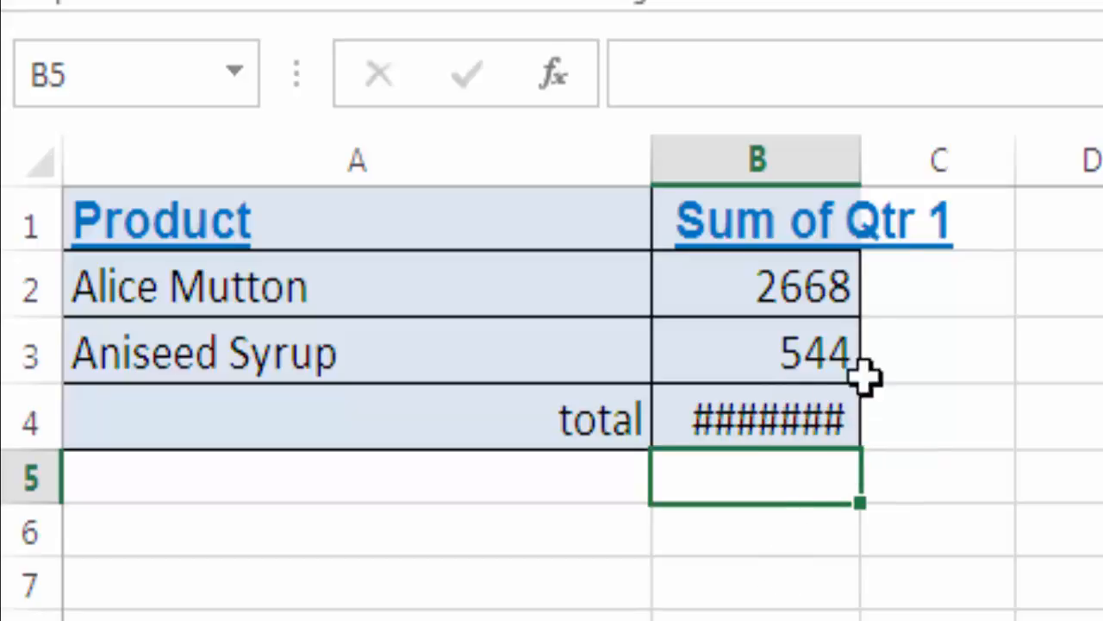
pyautogui.moveTo(861, 163); pyautogui.dragTo(935, 177)
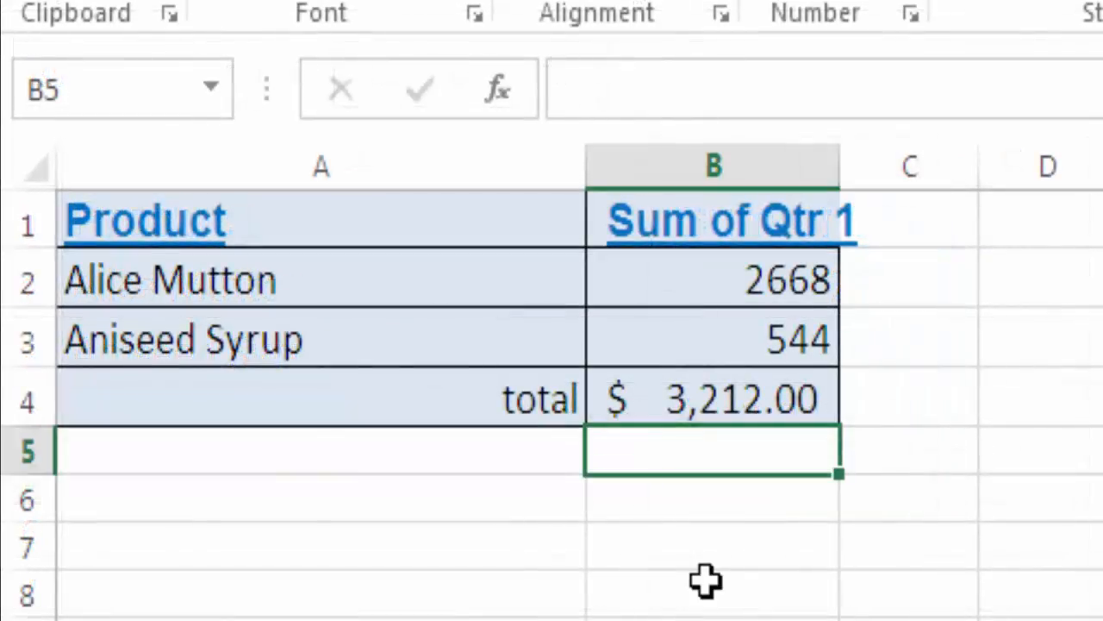
# Step: Change the Alice Mutton amount in cell B2 to 3000
pyautogui.click(709, 495)
pyautogui.click(753, 283)
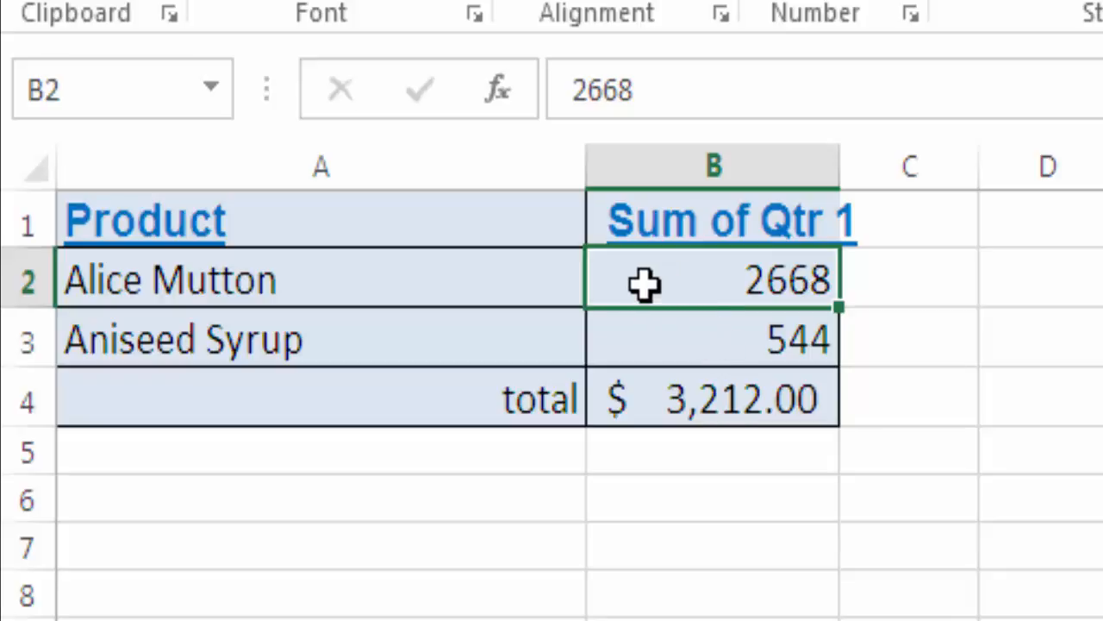
pyautogui.write('3000')
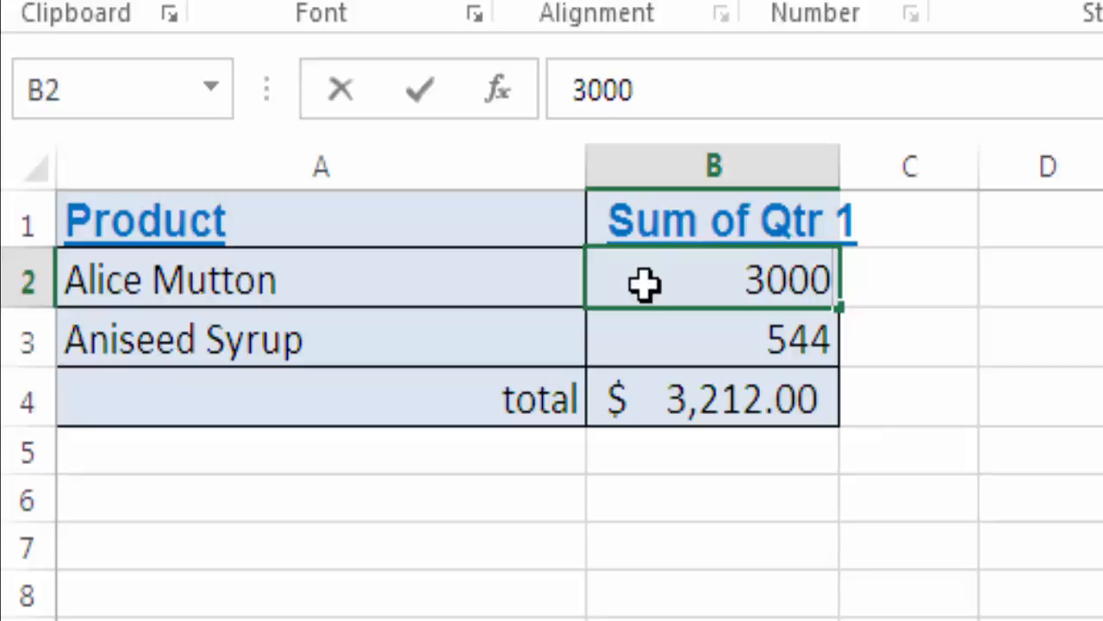
pyautogui.press('Return')
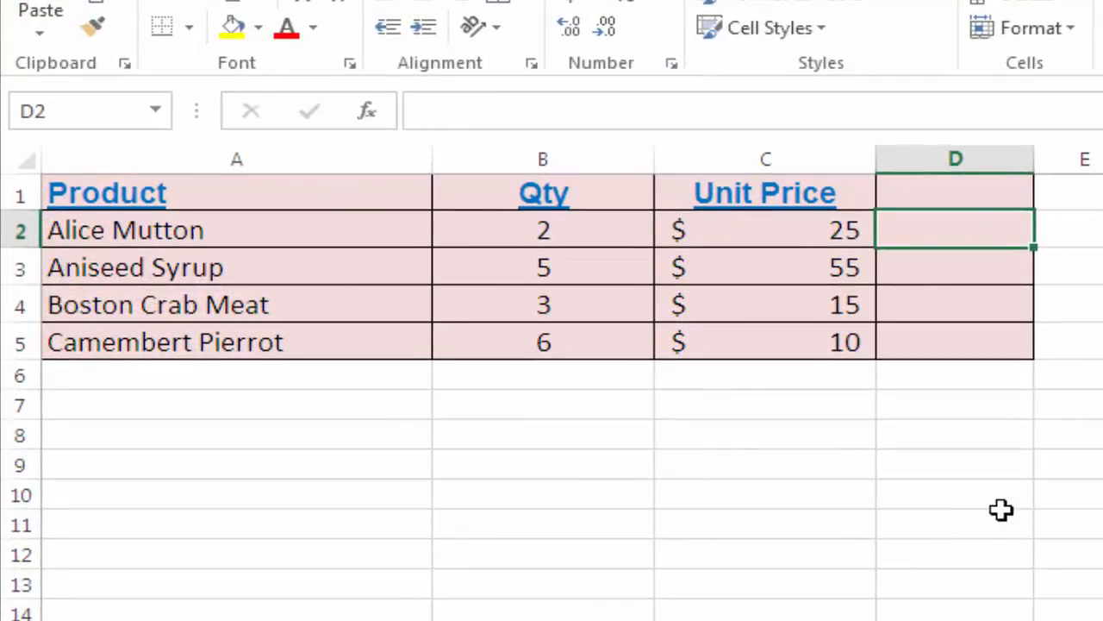
# Step: On the Qty and Unit Price sheet, enter the formula =B2*C2 in cell D2, picking the referenced cells
pyautogui.click(924, 232)
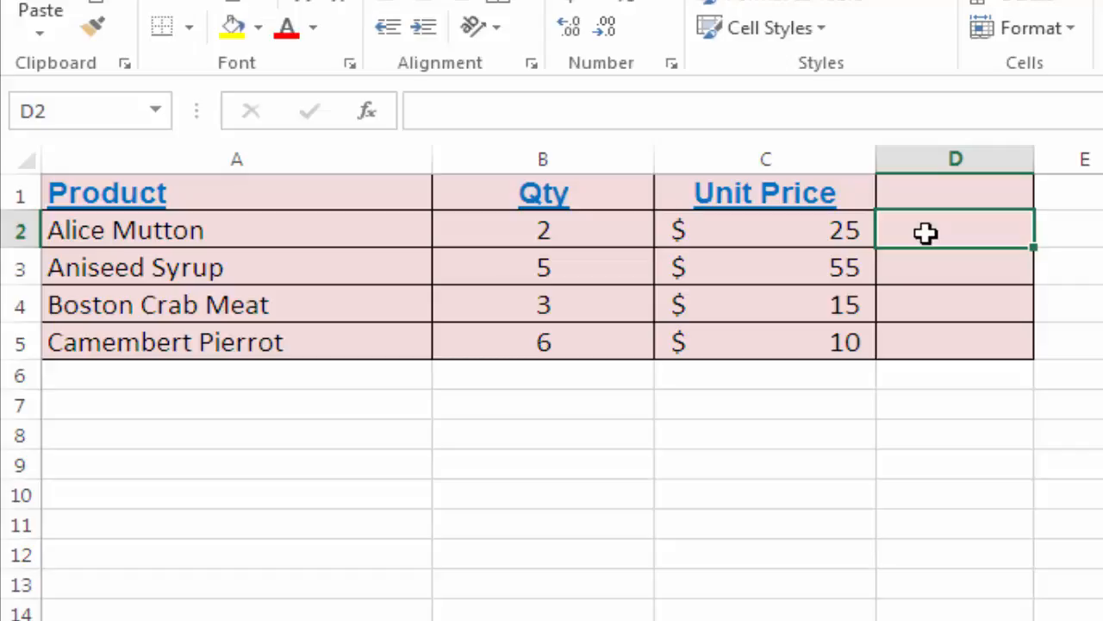
pyautogui.write('=')
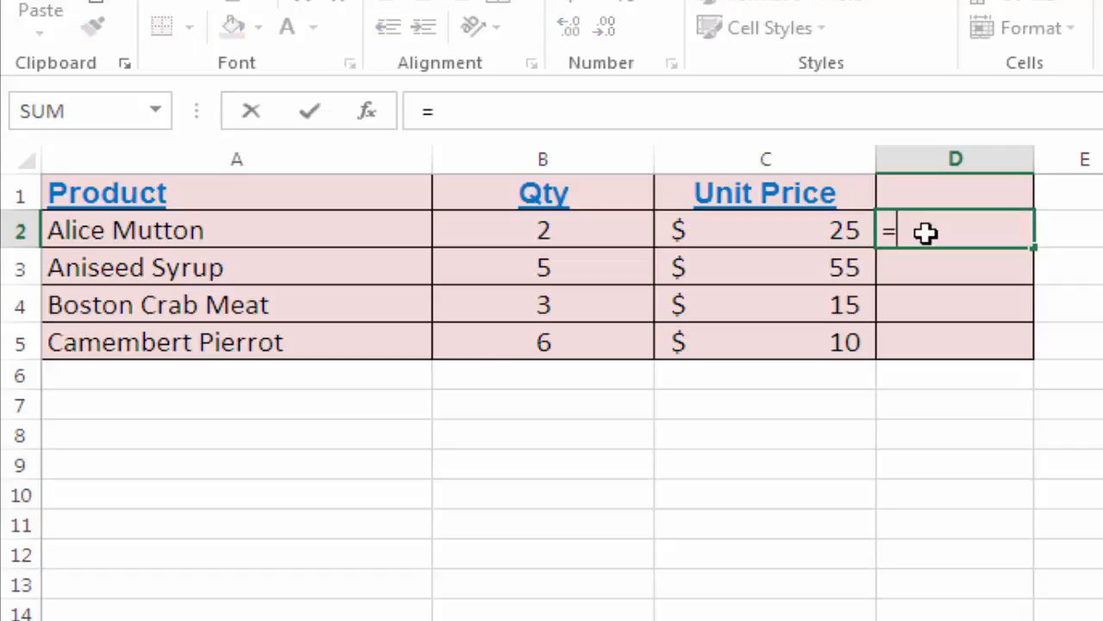
pyautogui.click(534, 234)
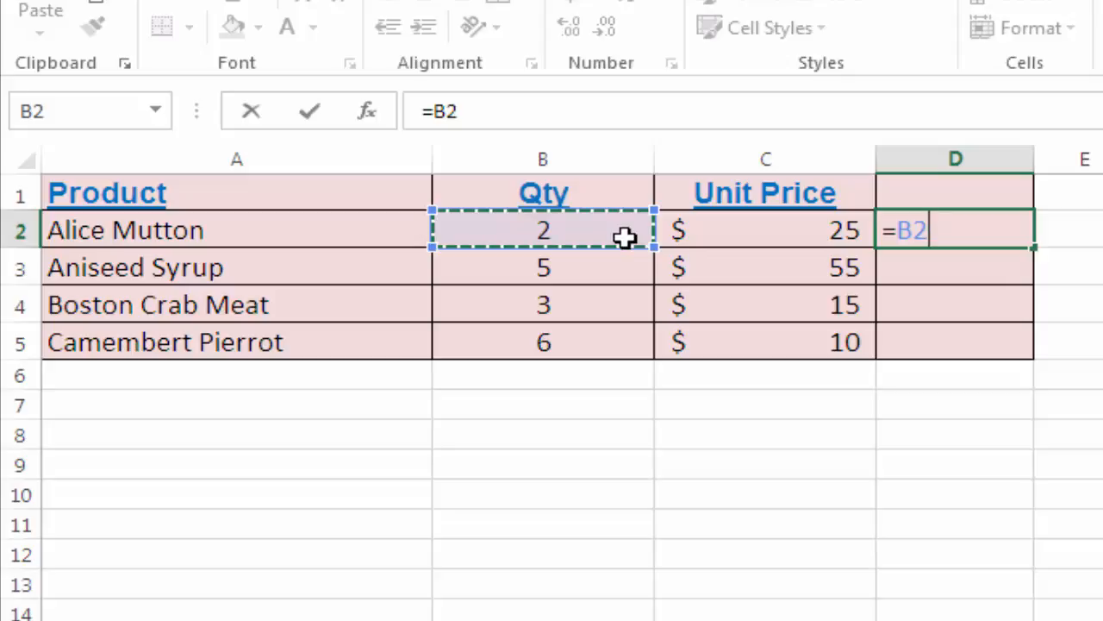
pyautogui.write('*')
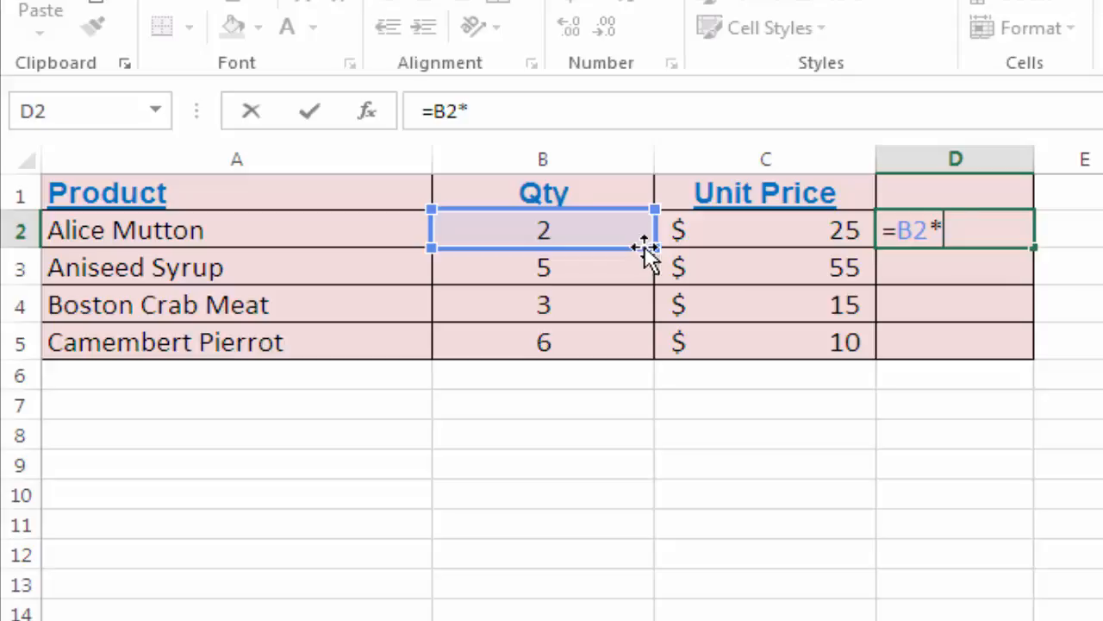
pyautogui.click(749, 232)
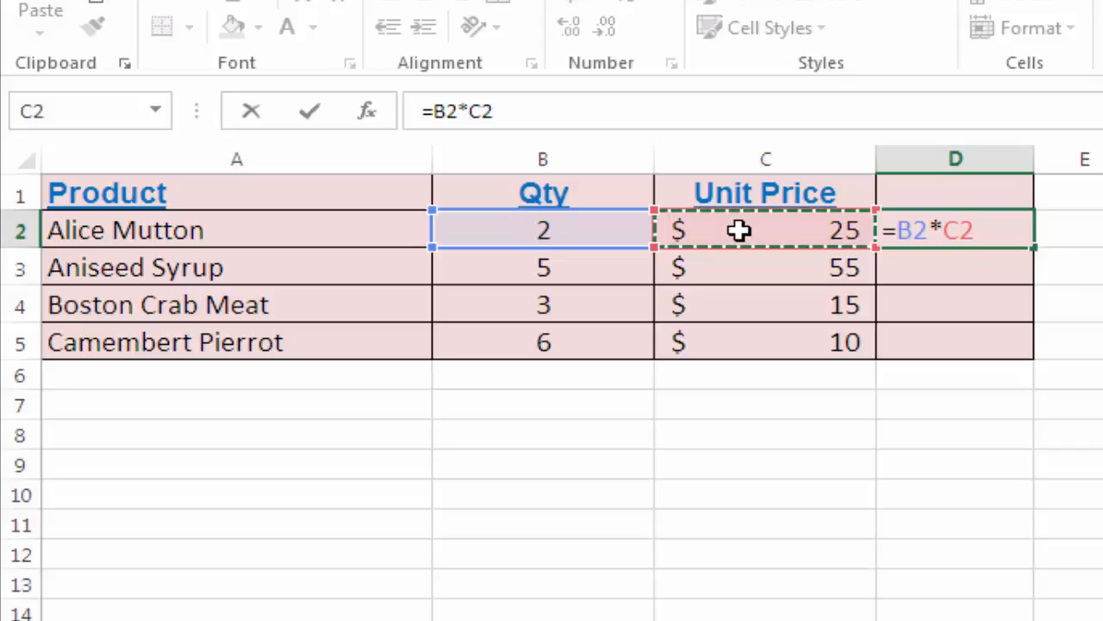
pyautogui.press('Return')
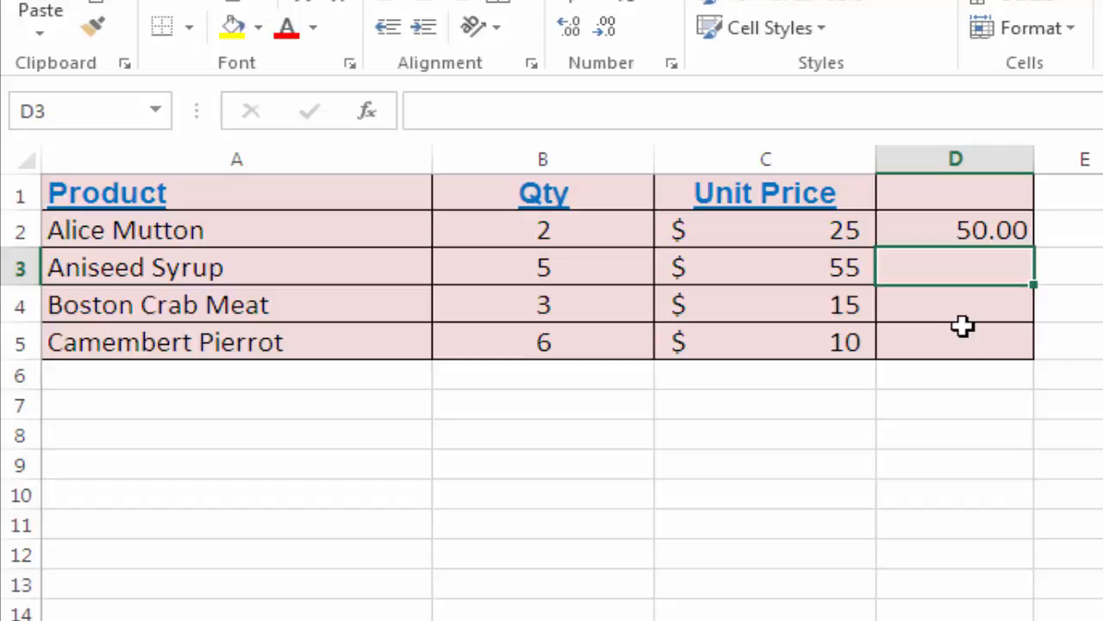
# Step: Copy the formula in D2 down to cell D5 with the fill handle
pyautogui.click(936, 228)
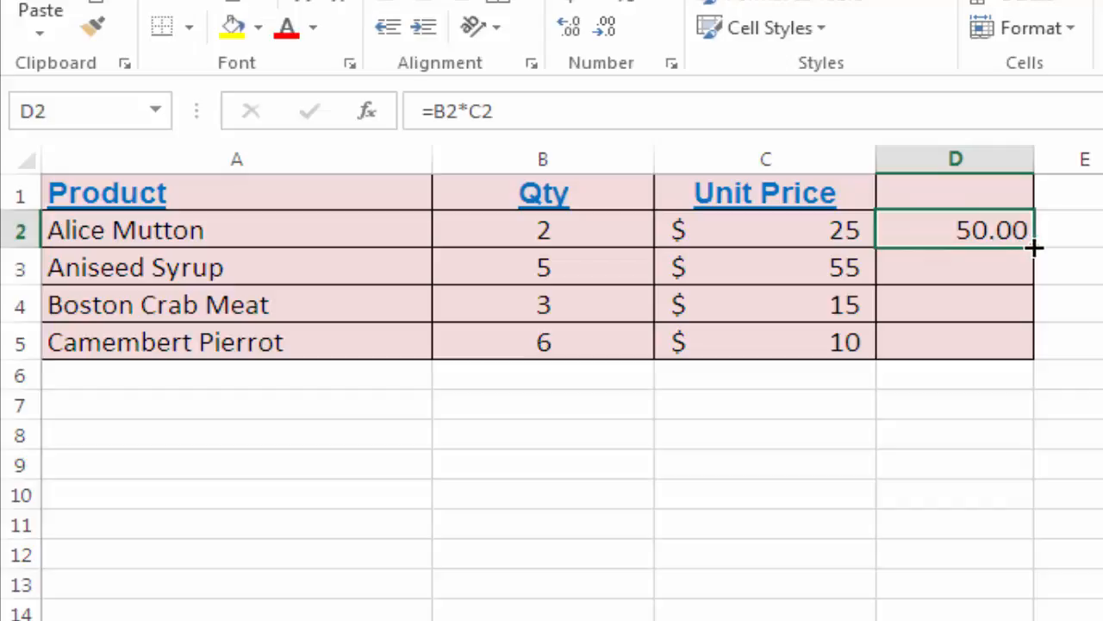
pyautogui.moveTo(1033, 248); pyautogui.dragTo(1030, 350)
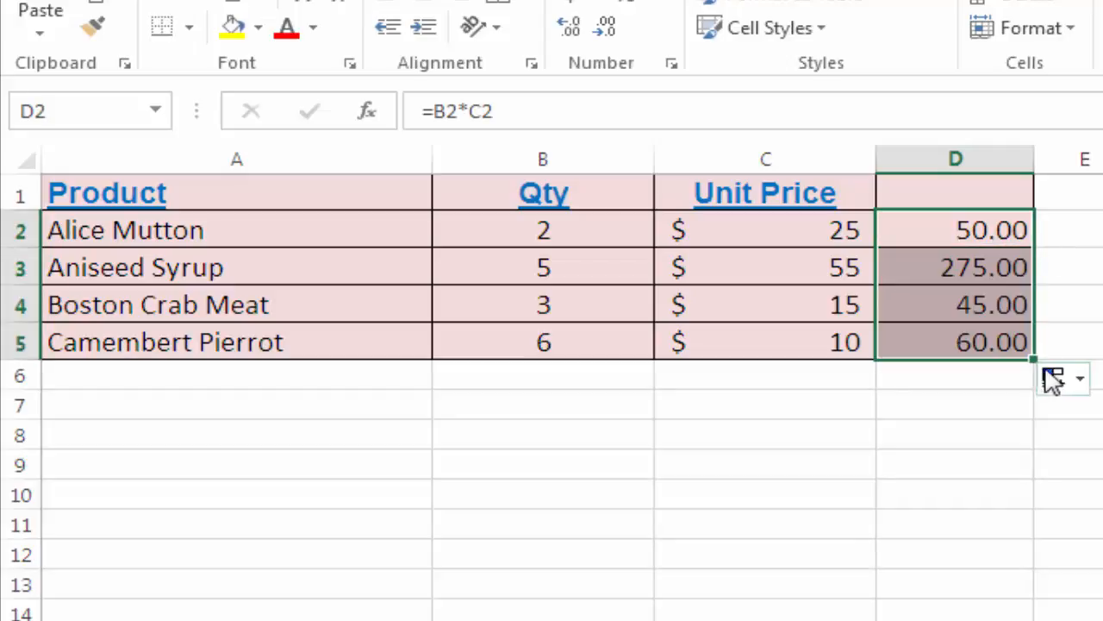
pyautogui.click(998, 380)
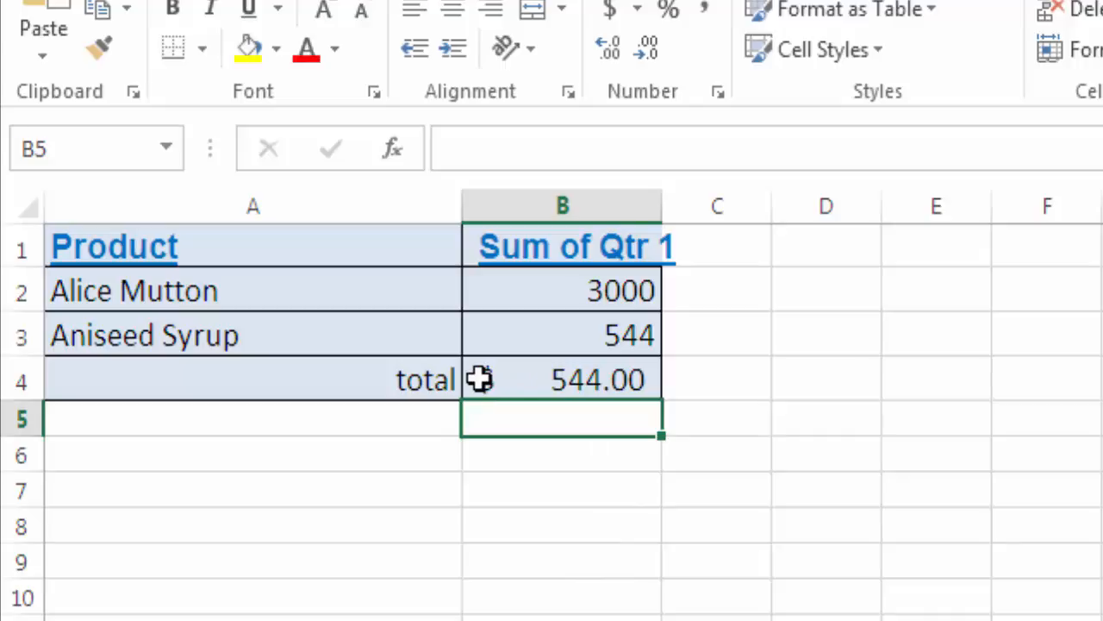
# Step: On the Sum of Qtr 1 sheet, correct the total formula in cell B4 to =B3+B2
pyautogui.click(593, 388)
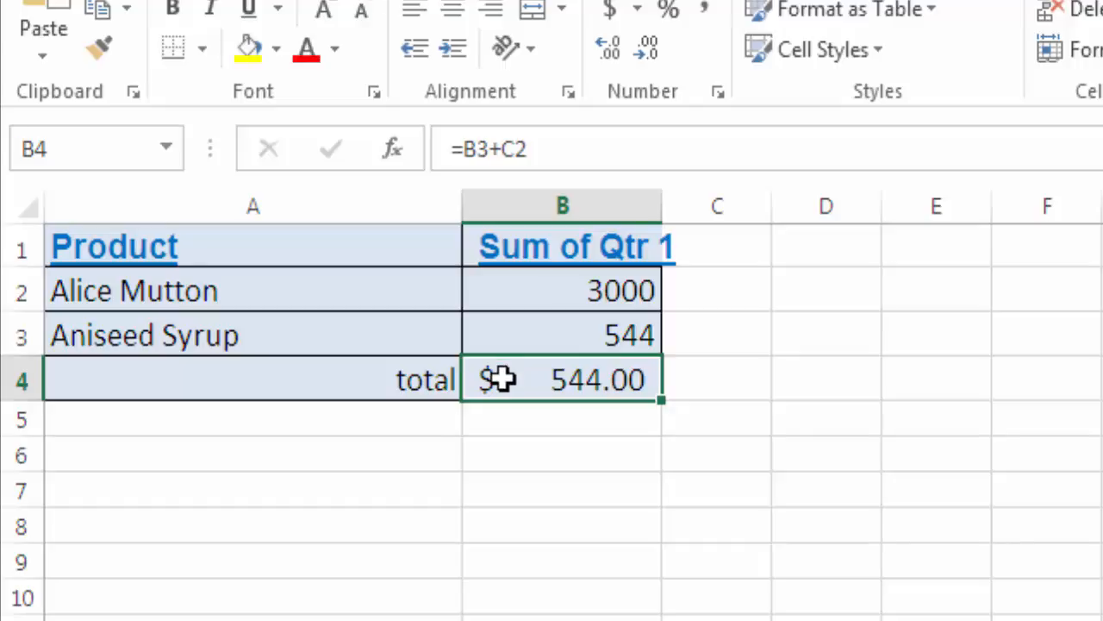
pyautogui.click(555, 150)
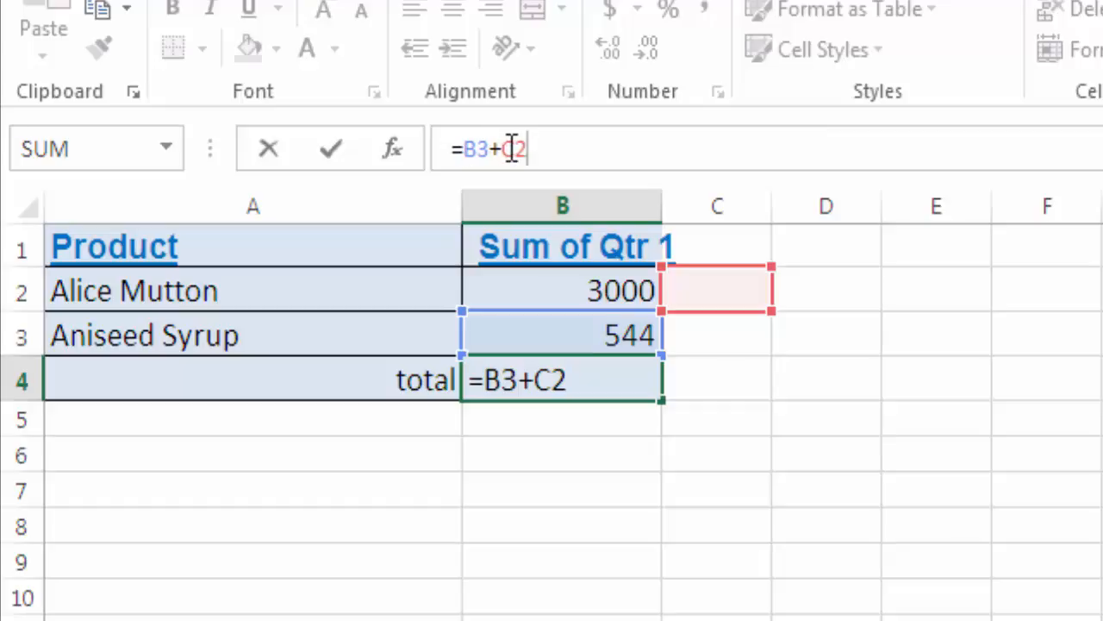
pyautogui.click(508, 149)
pyautogui.click(509, 148)
pyautogui.click(560, 150)
pyautogui.press('BackSpace')
pyautogui.press('BackSpace')
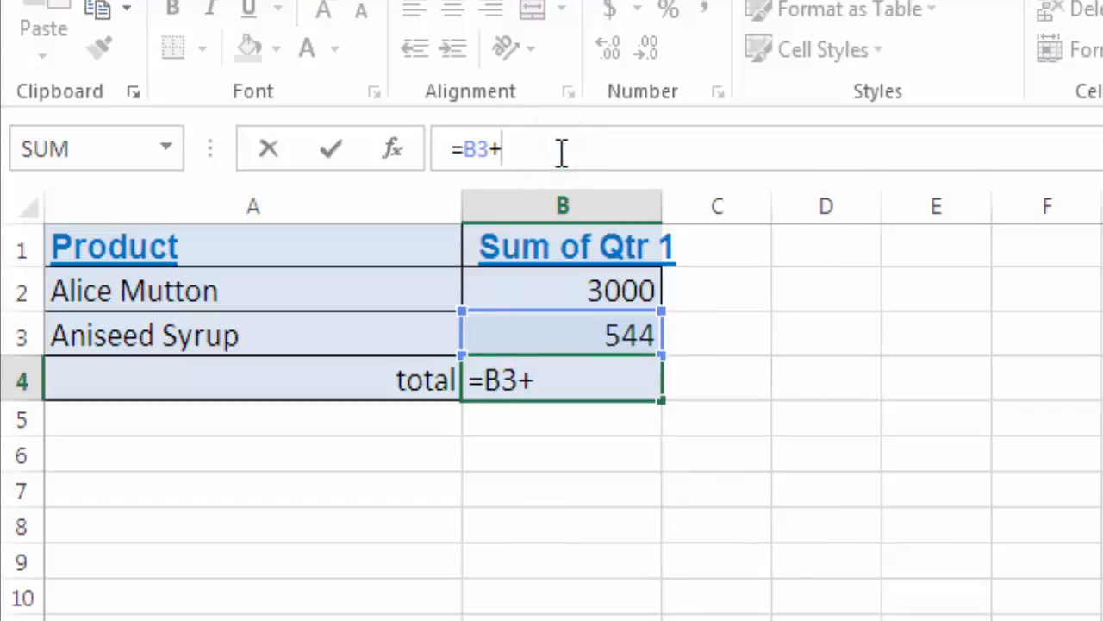
pyautogui.write('B2')
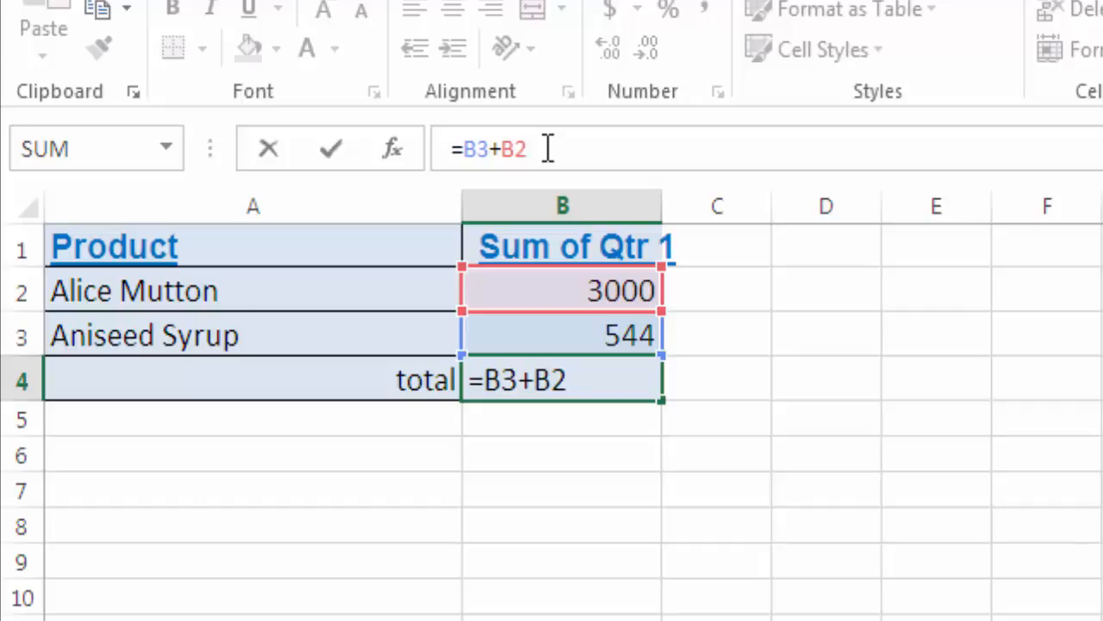
pyautogui.press('Return')
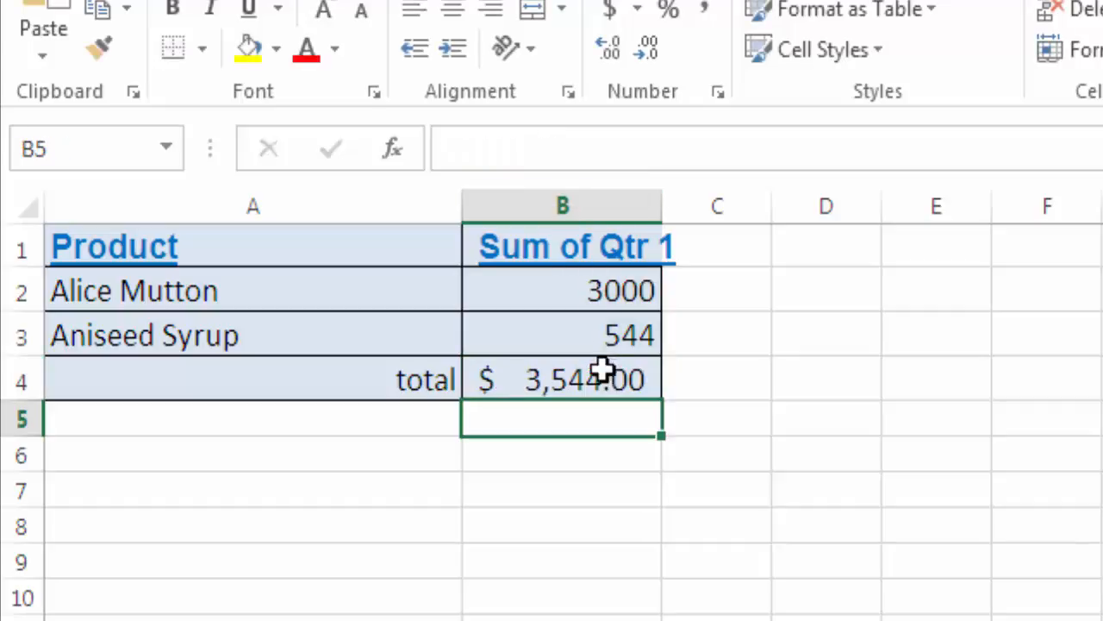
# Step: Start editing the total formula in cell B4 and leave it without making changes
pyautogui.click(605, 383)
pyautogui.click(552, 164)
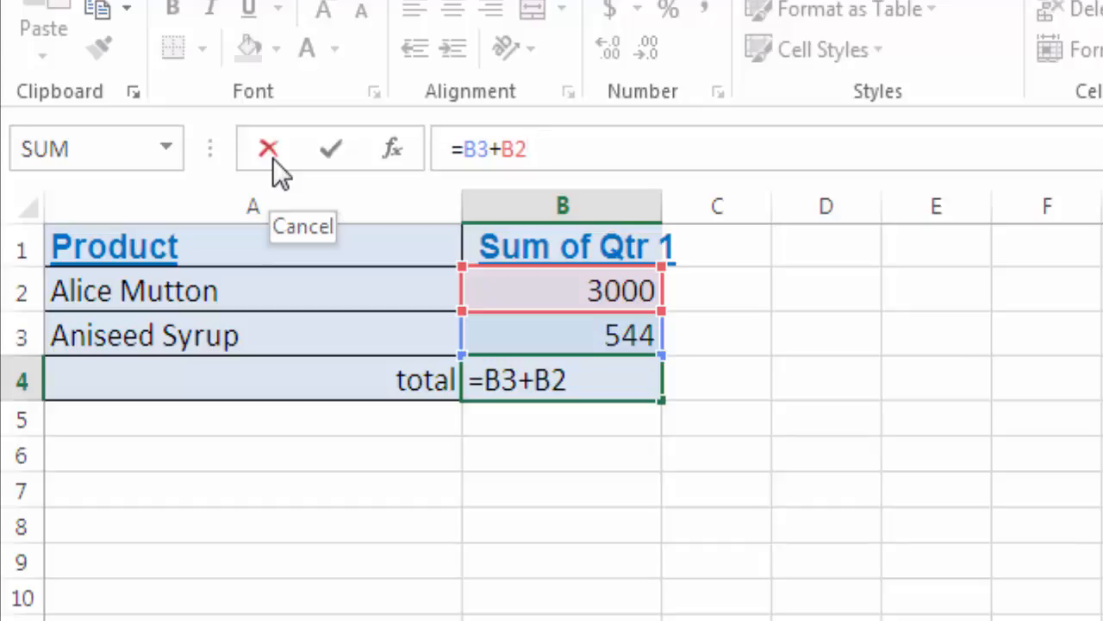
pyautogui.hotkey('ctrl', 'Return')
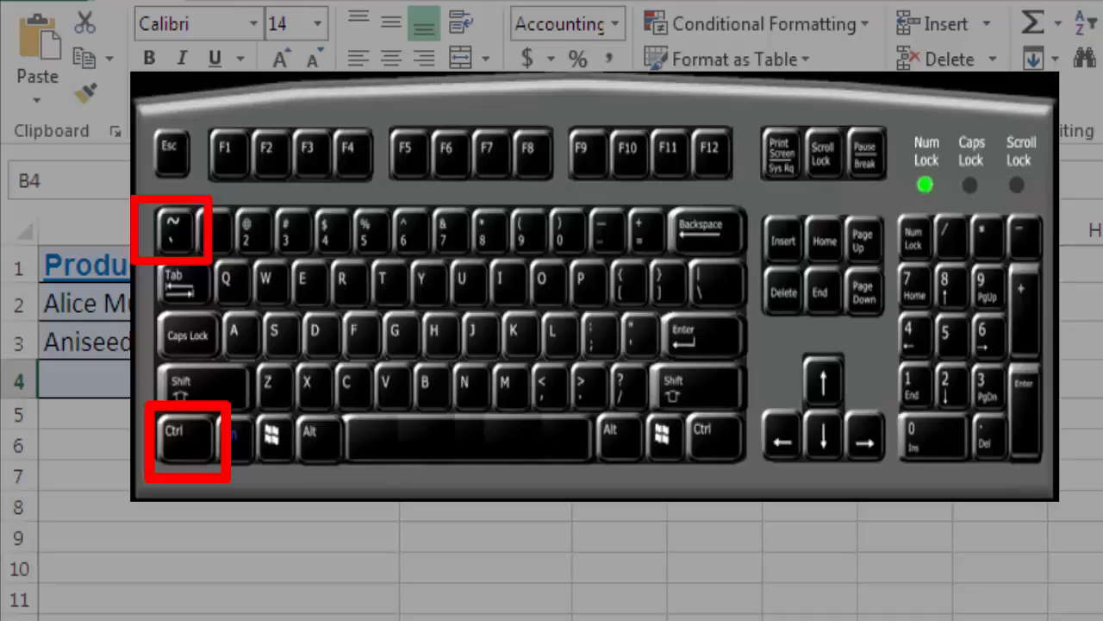
# Step: Display the formulas in the sheet's cells and switch back to showing results
pyautogui.hotkey('ctrl', '`')
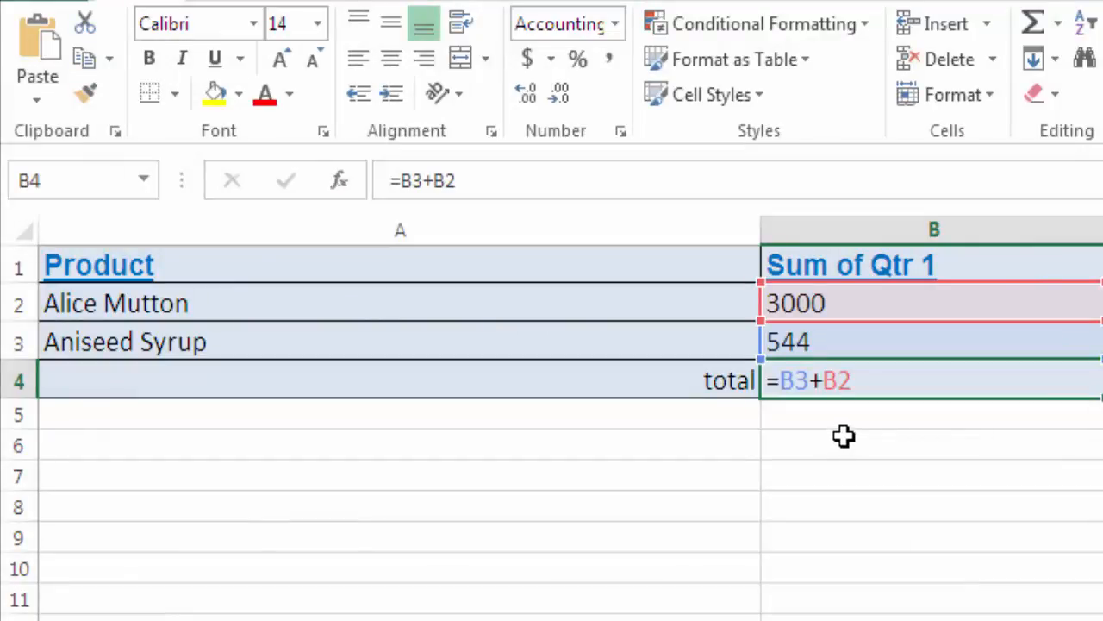
pyautogui.hotkey('ctrl', '`')
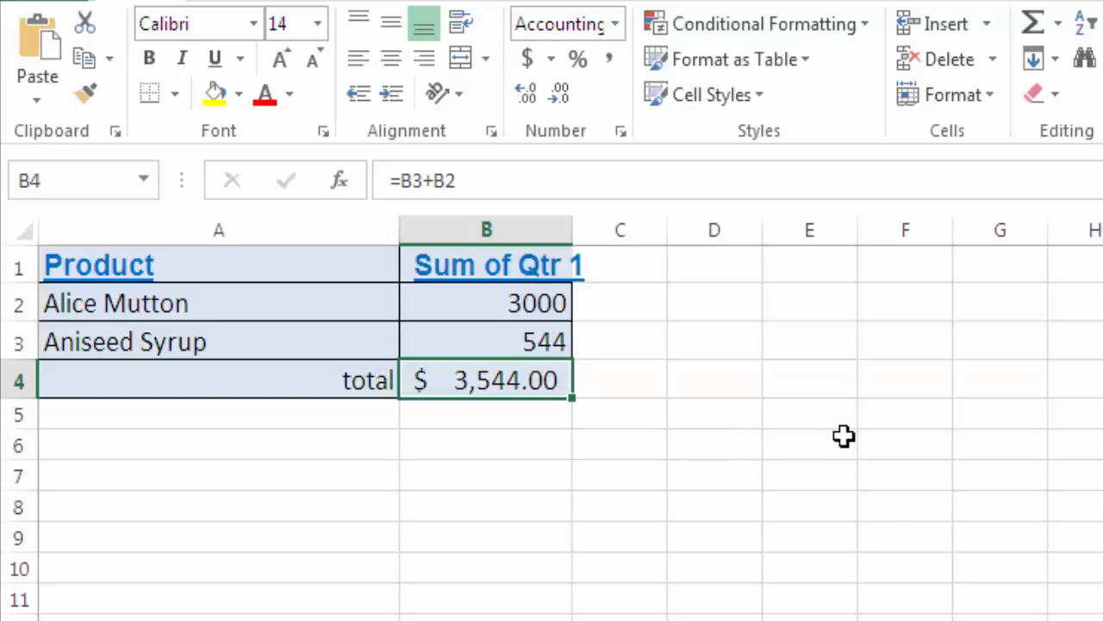